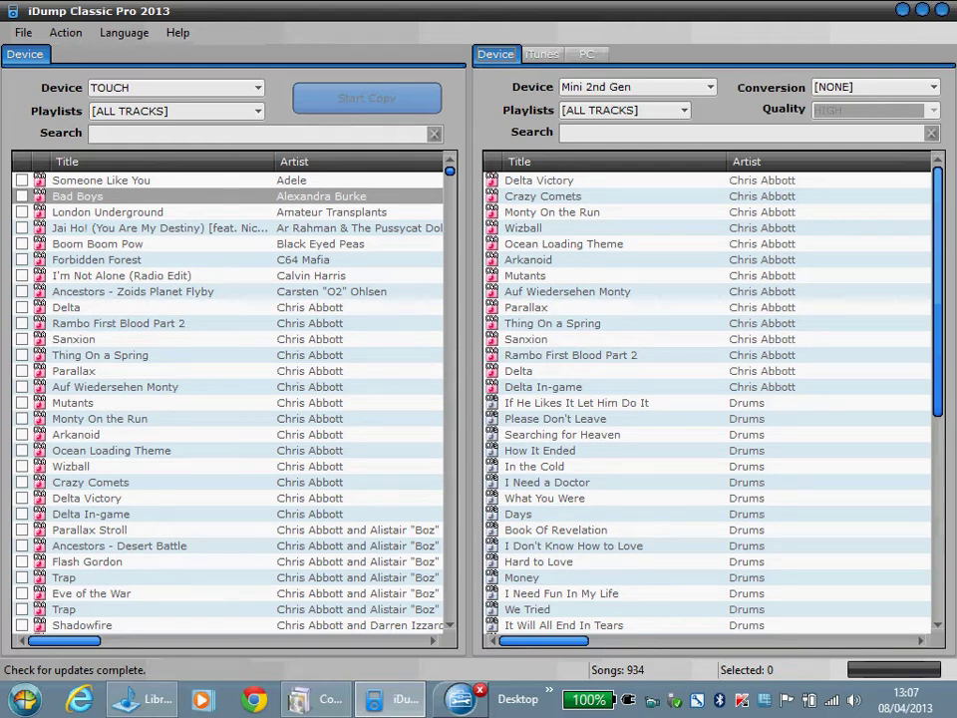
Create a folder named "PC tracks" inside the PC's Music folder and open it as the copy destination
click(587, 54)
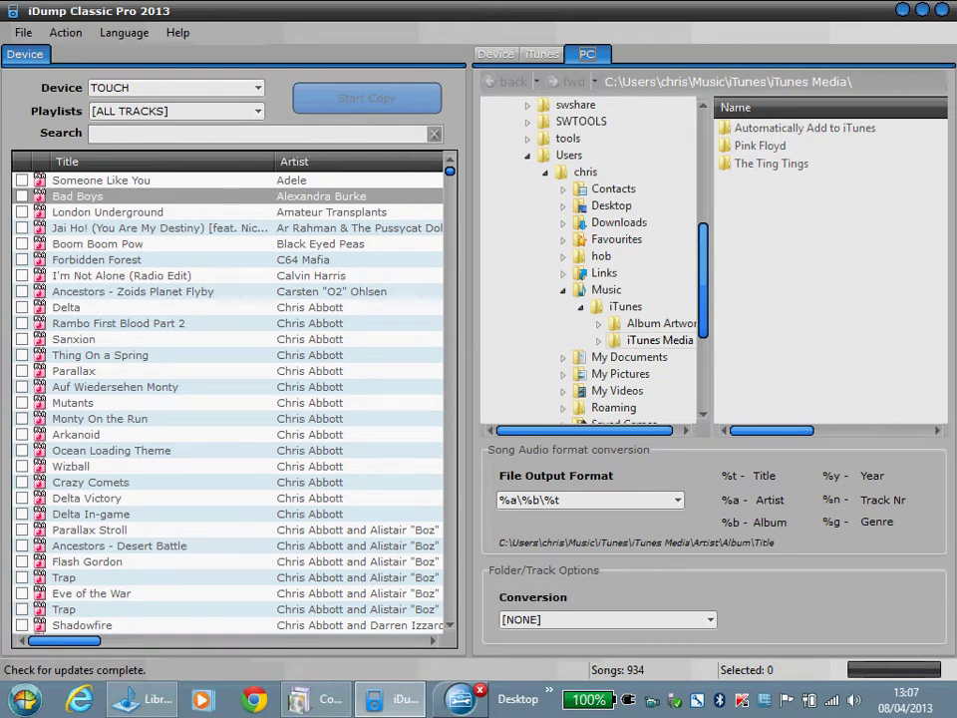
click(626, 307)
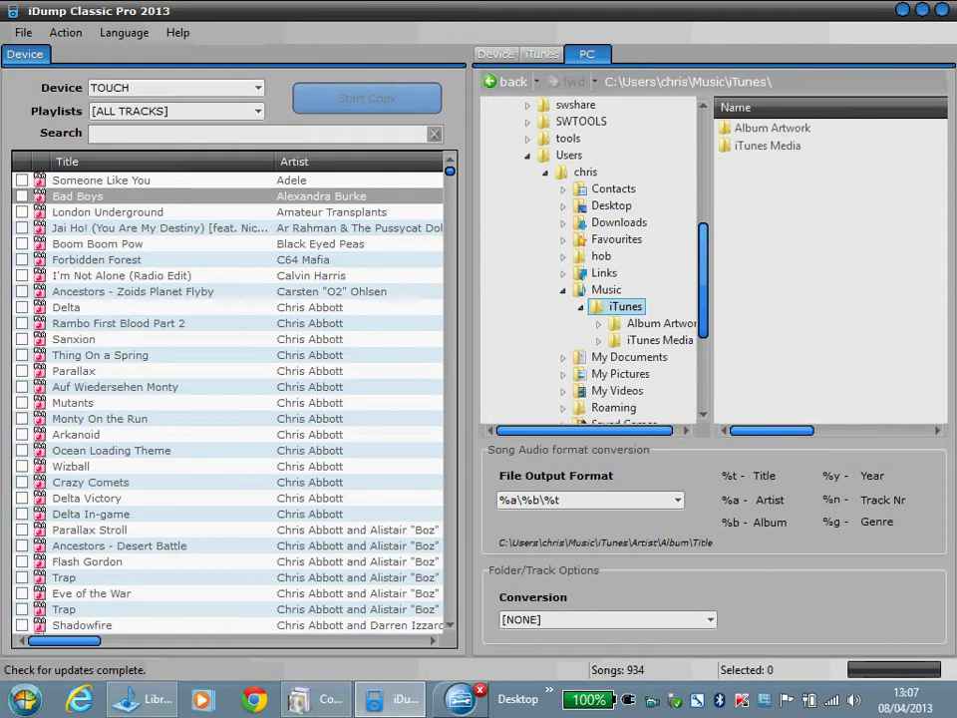
click(606, 290)
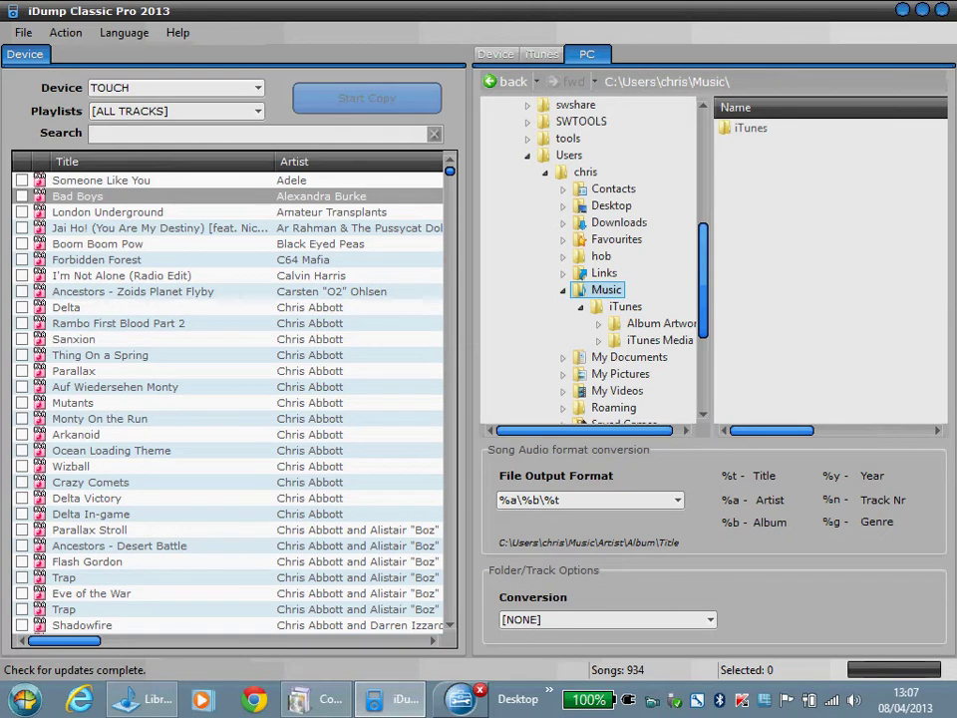
right_click(782, 233)
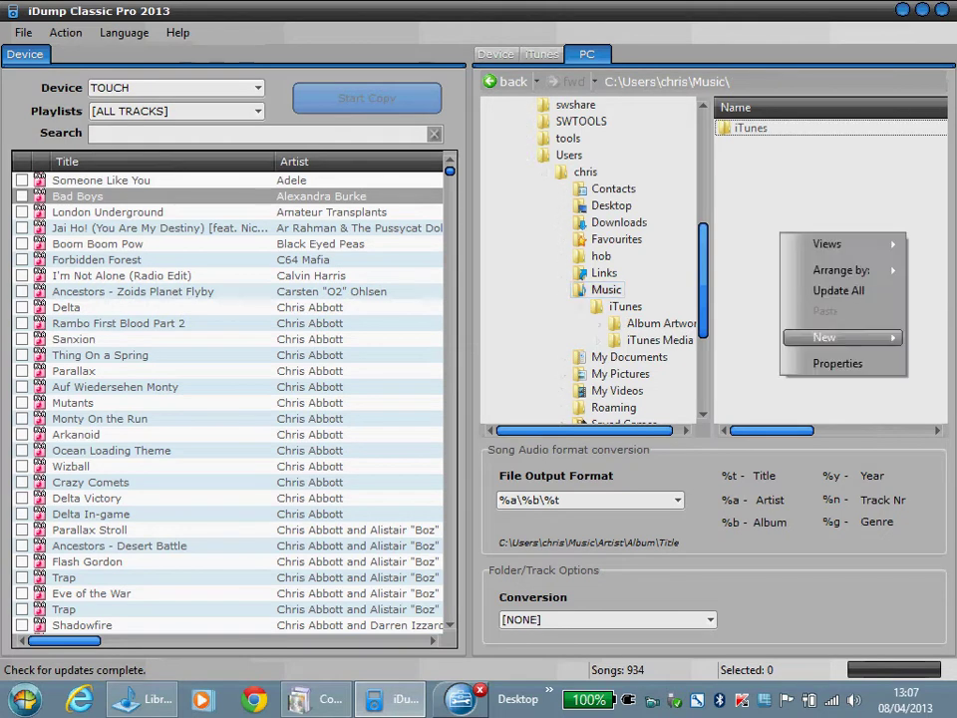
mouse_move(823, 337)
click(588, 338)
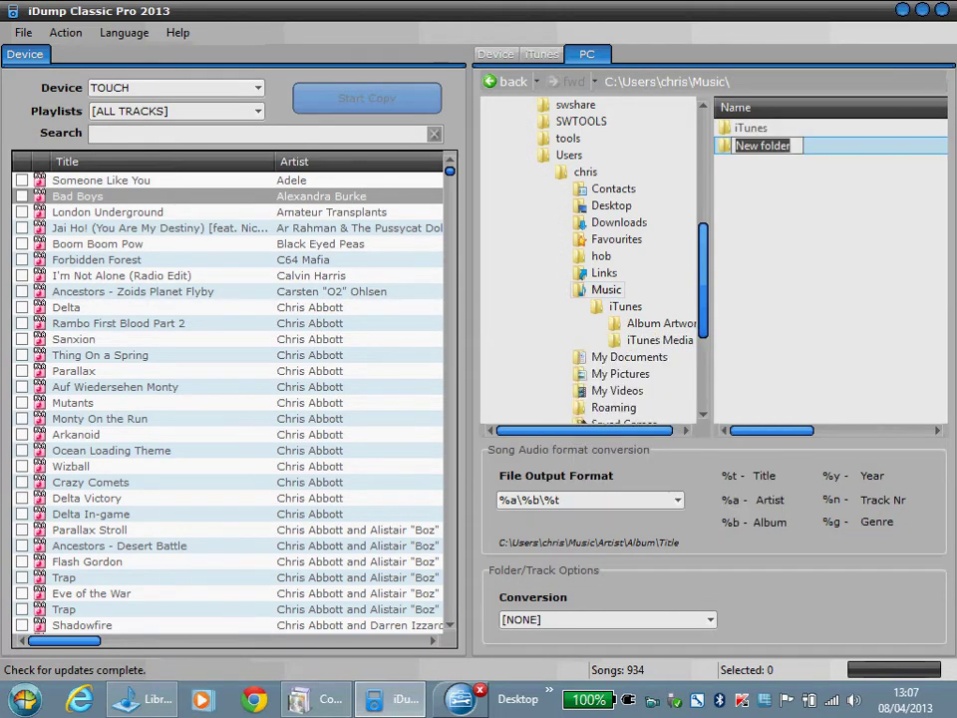
text(PC tr)
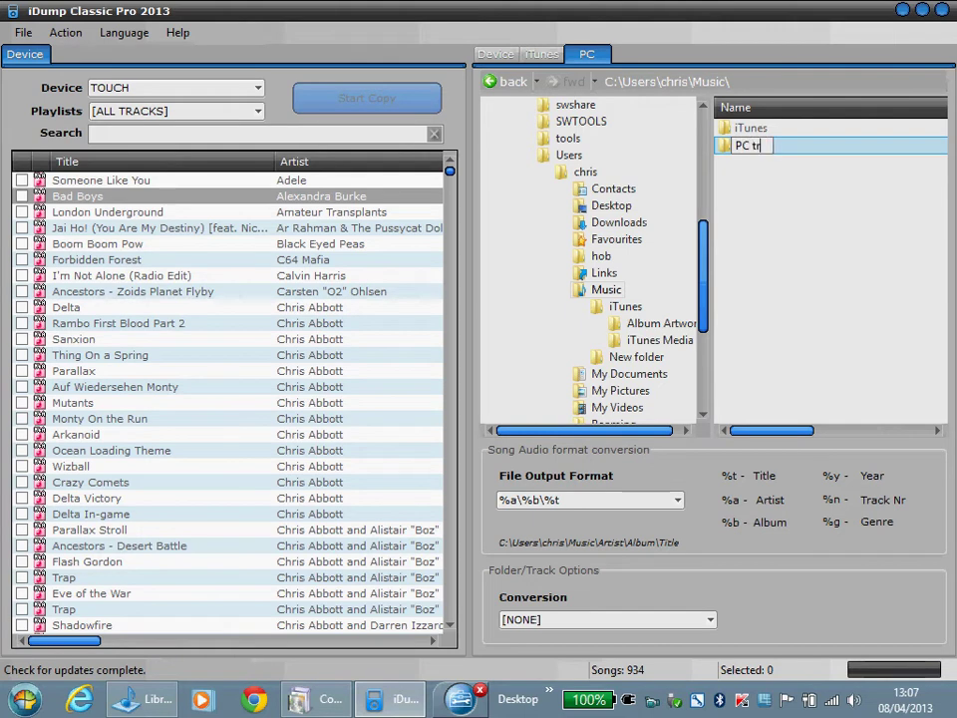
text(acks)
key(Return)
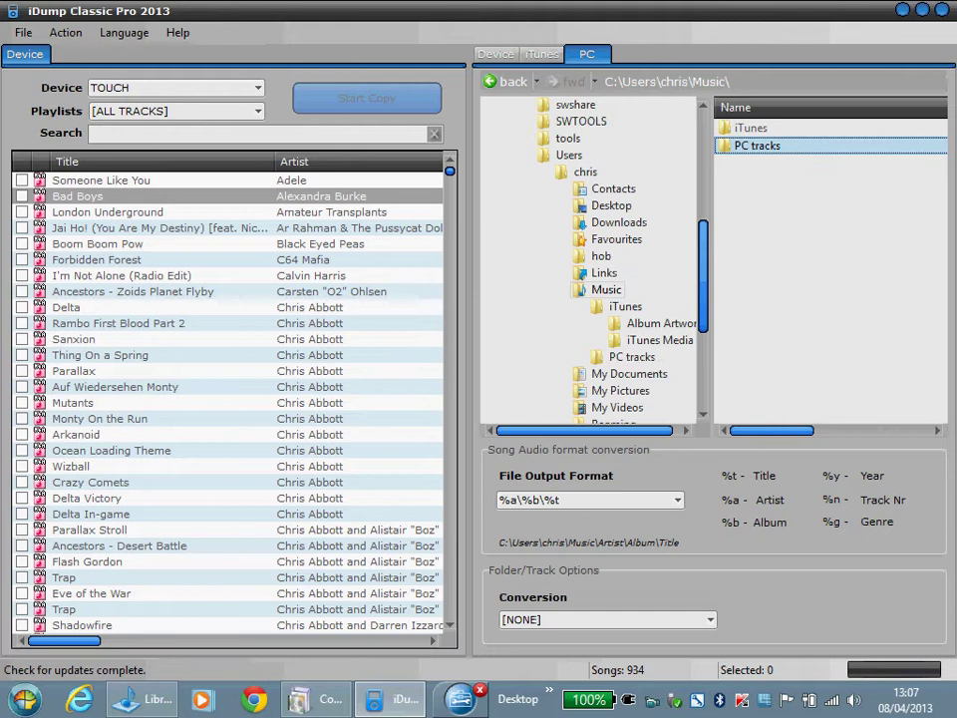
key(Return)
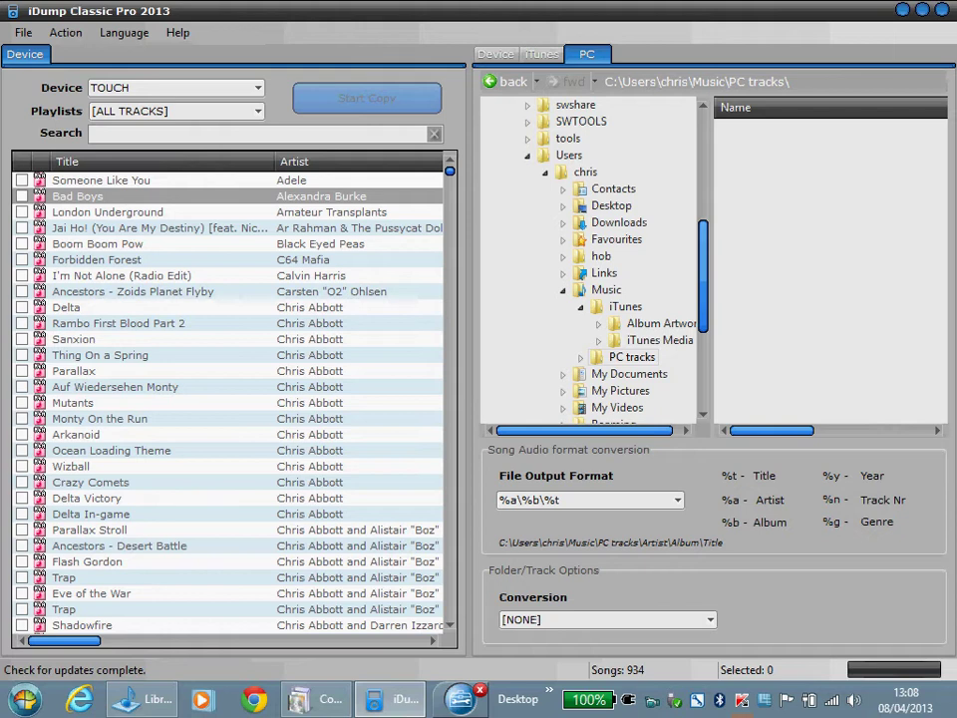
Set the file output format to %t and the conversion to OGG Vorbis, keeping the quality at HIGH
click(678, 500)
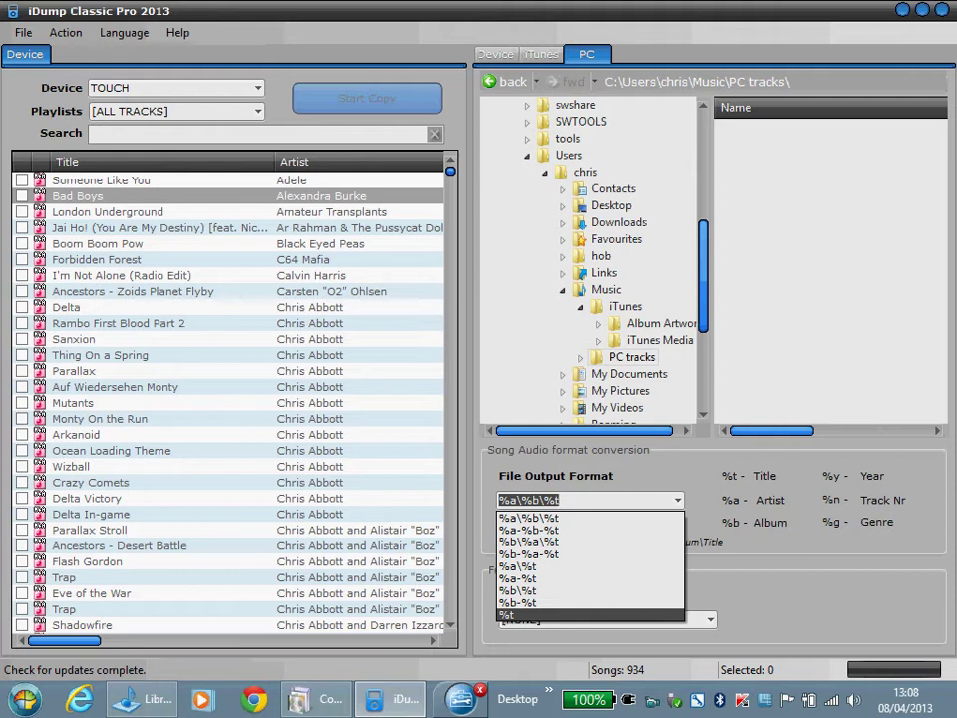
click(558, 615)
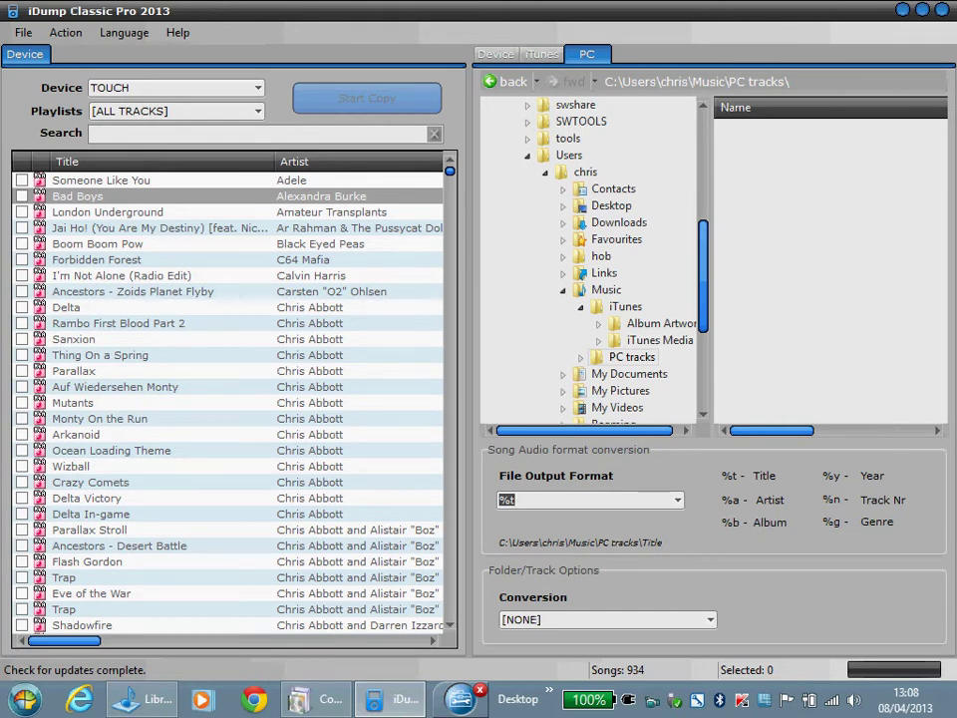
click(710, 620)
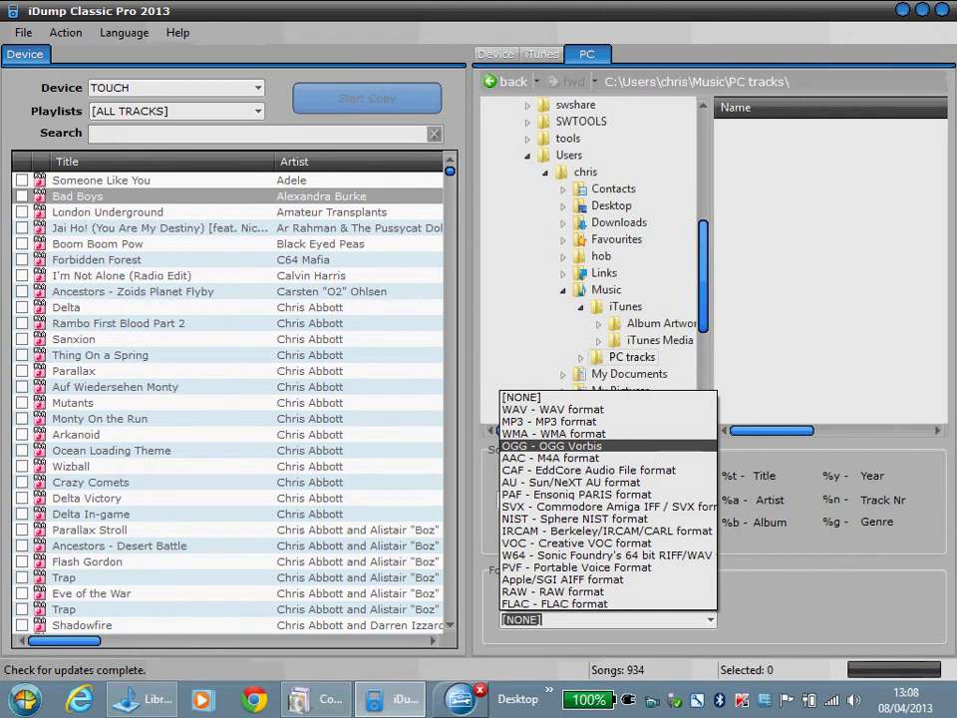
click(552, 446)
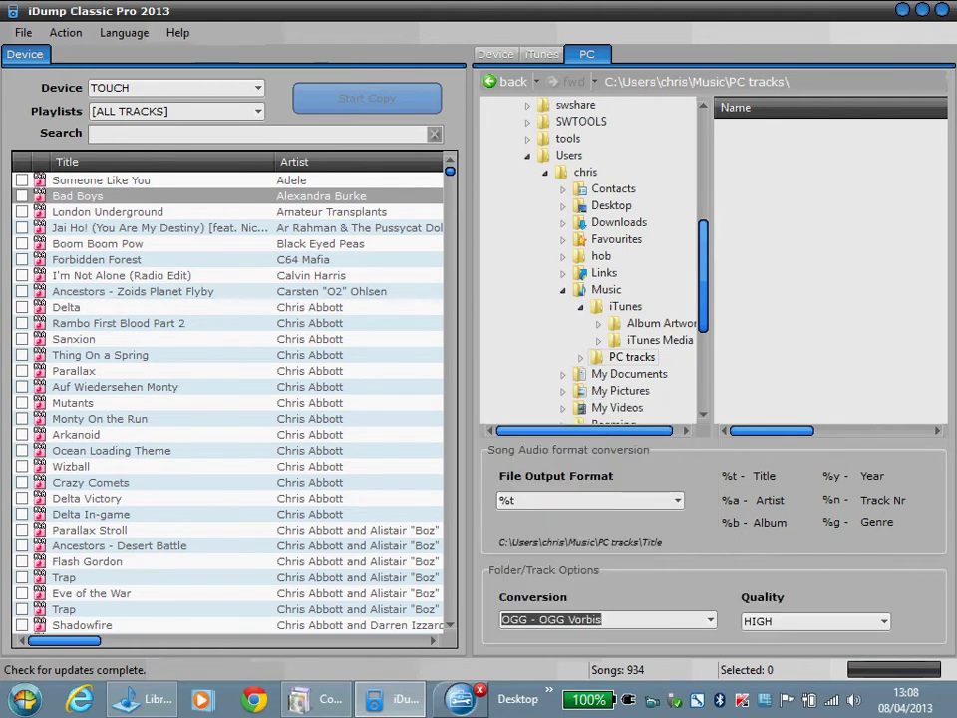
click(884, 621)
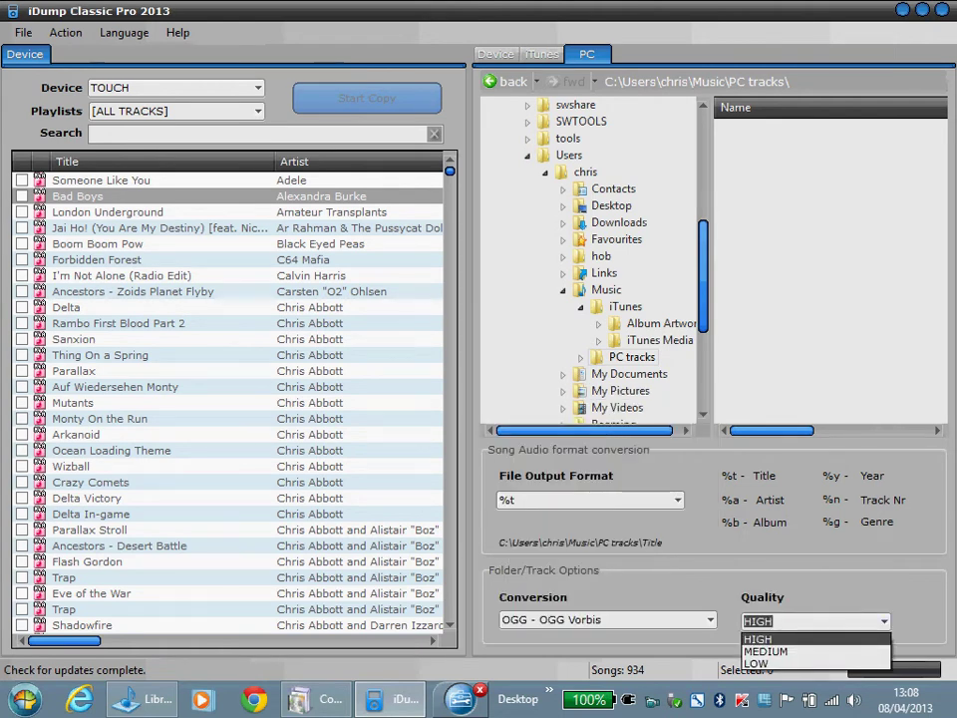
click(885, 622)
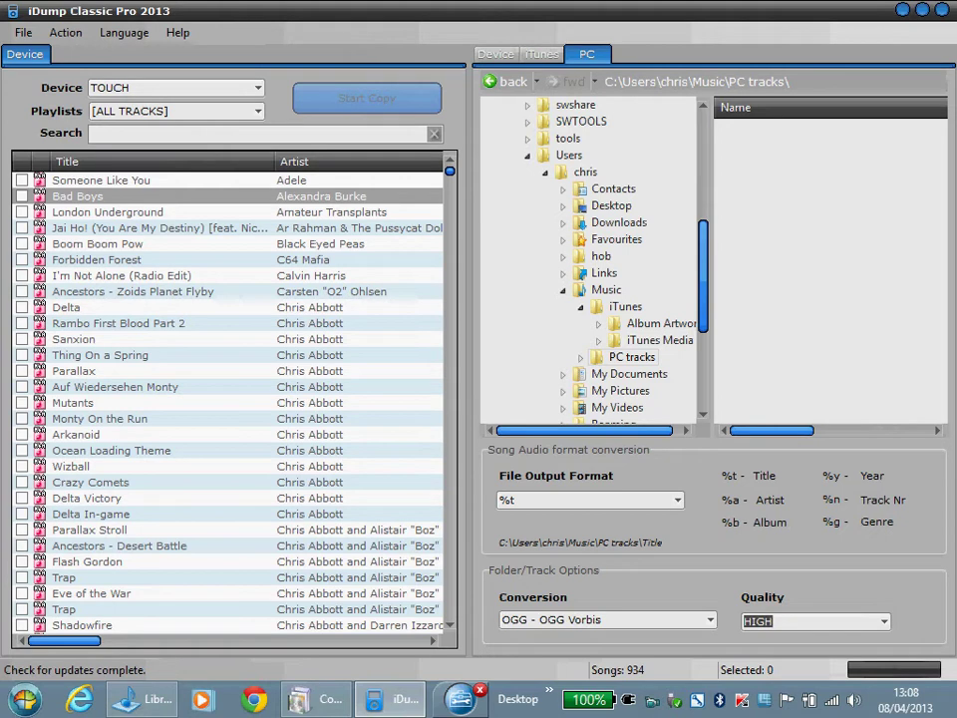
Mark the device tracks from Delta through Delta In-game and copy them to the PC tracks folder
click(120, 307)
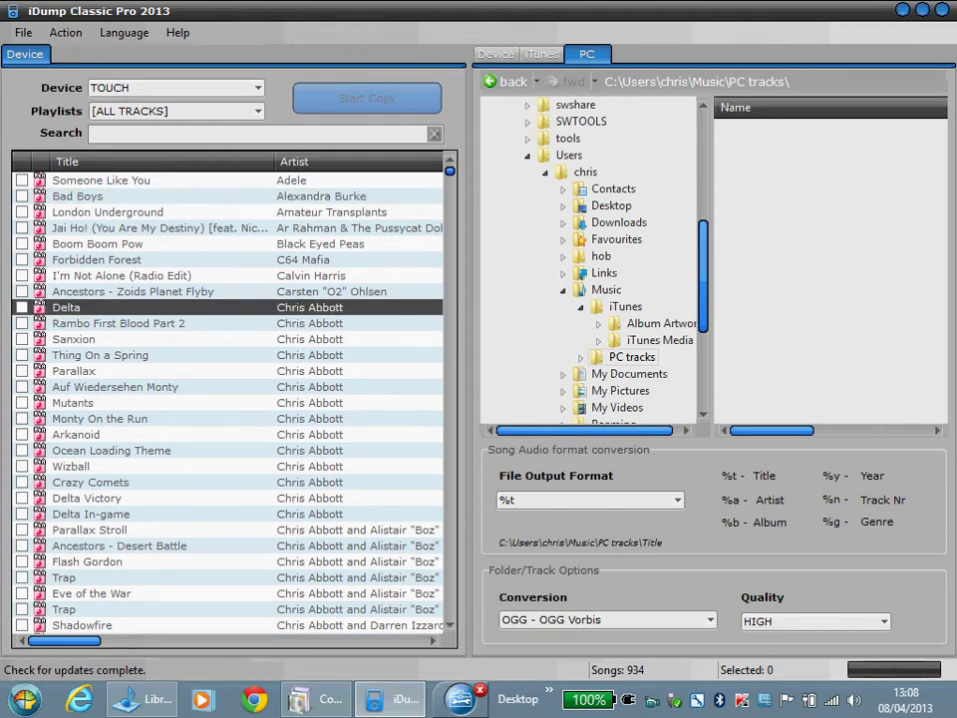
shift+click(120, 515)
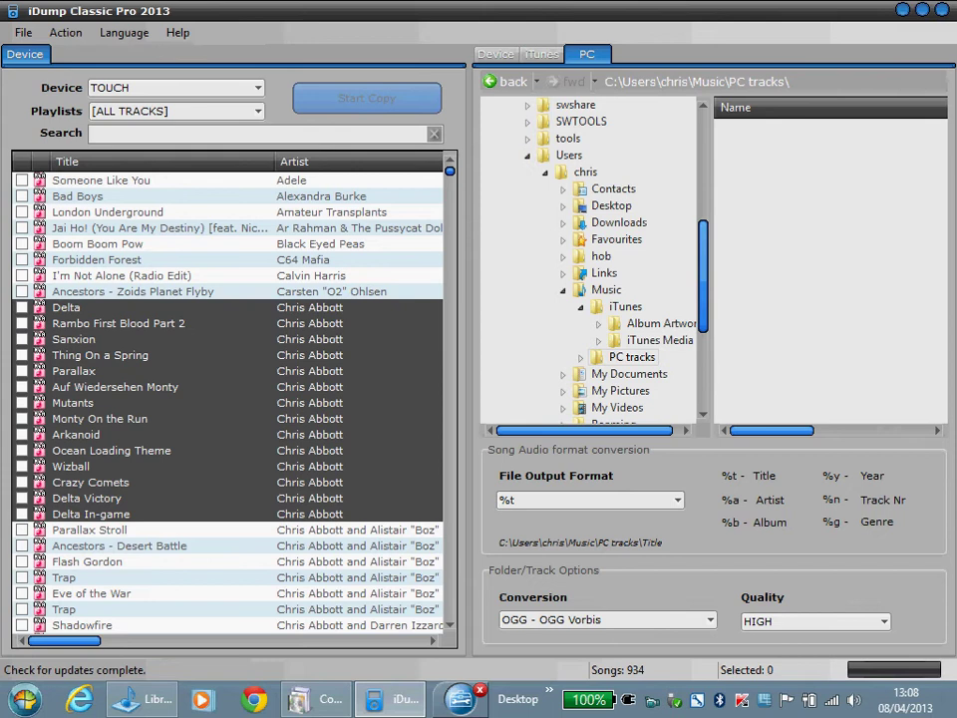
right_click(127, 365)
click(159, 372)
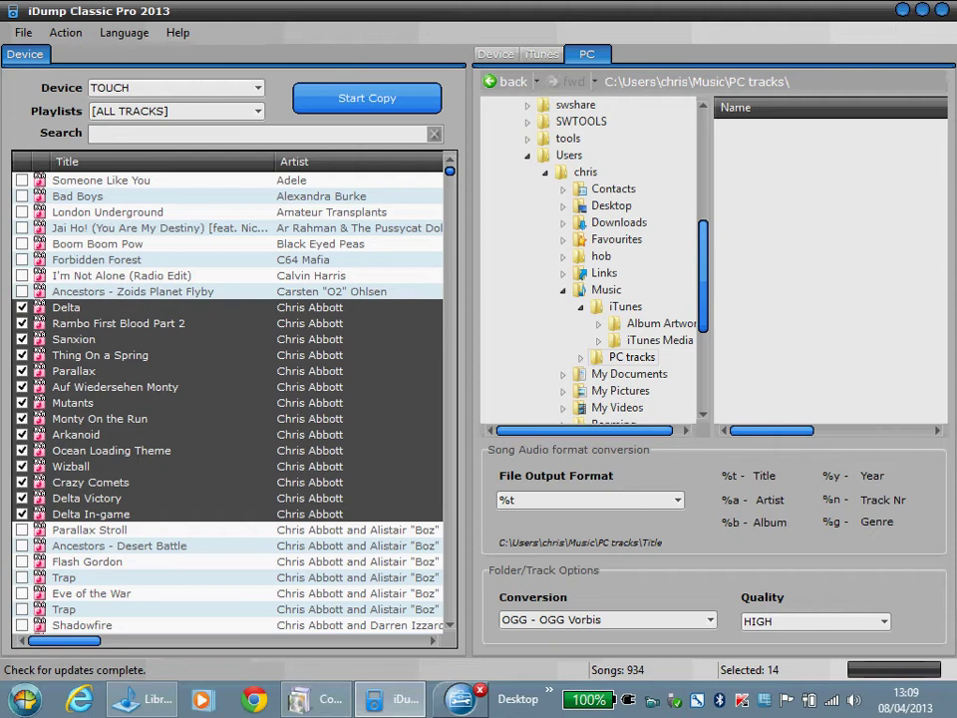
click(367, 97)
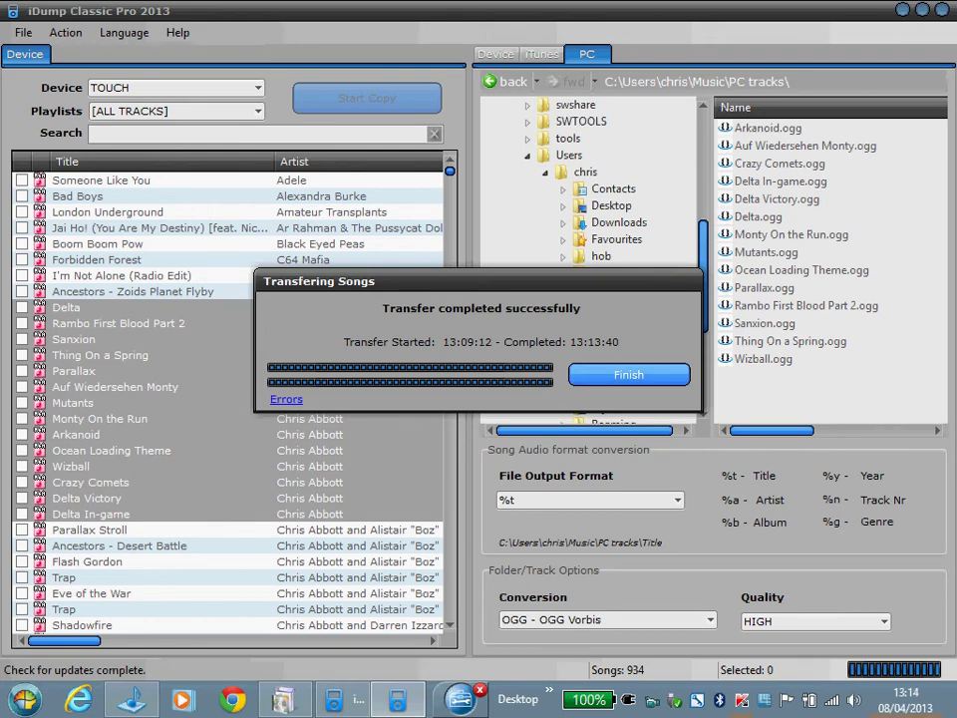
click(630, 375)
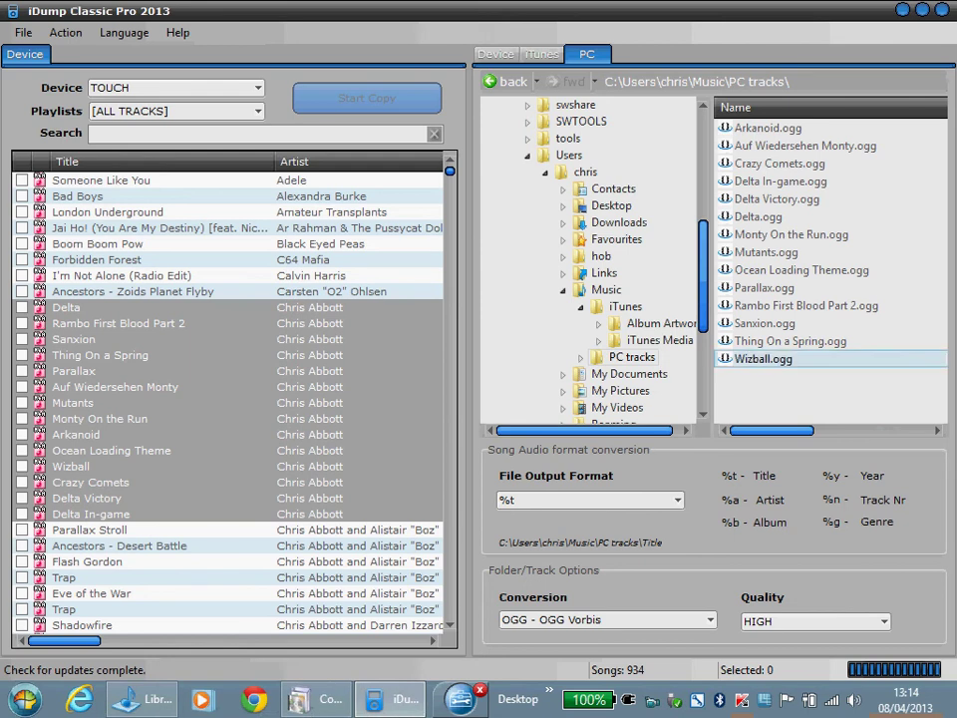
Change the file output format to %a\%b\%t and limit the device's track list to the playlist "The The"
click(678, 501)
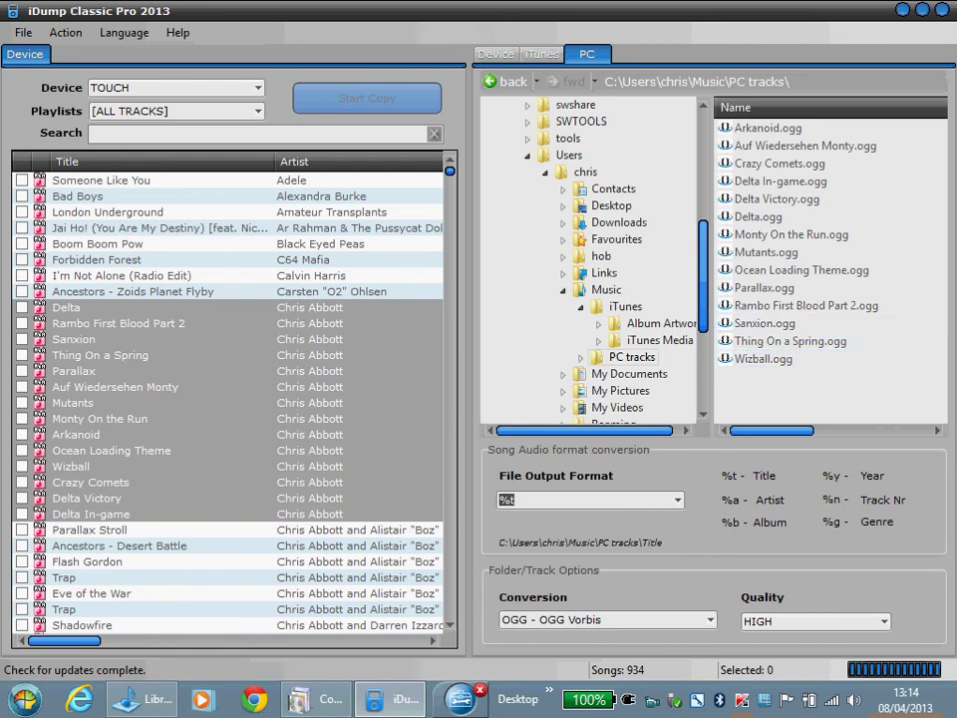
click(586, 518)
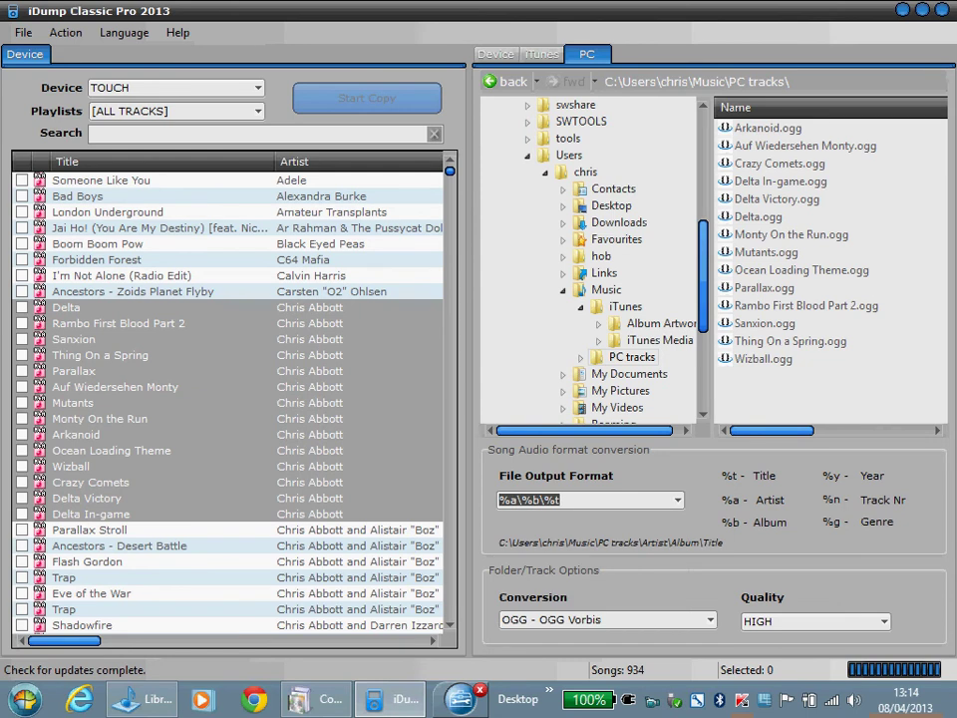
click(258, 111)
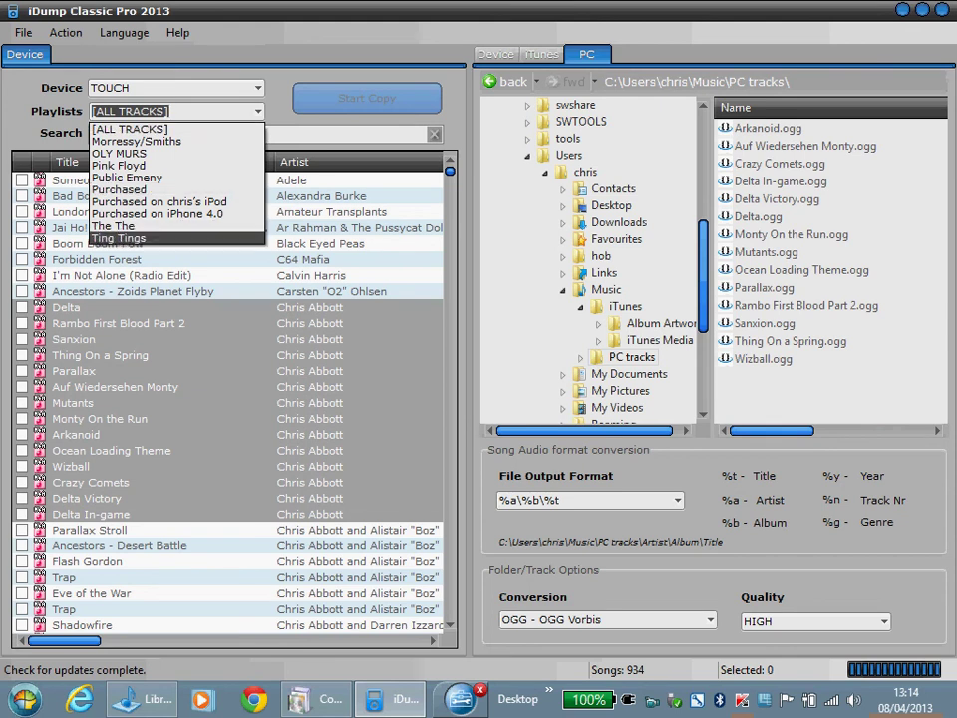
click(150, 226)
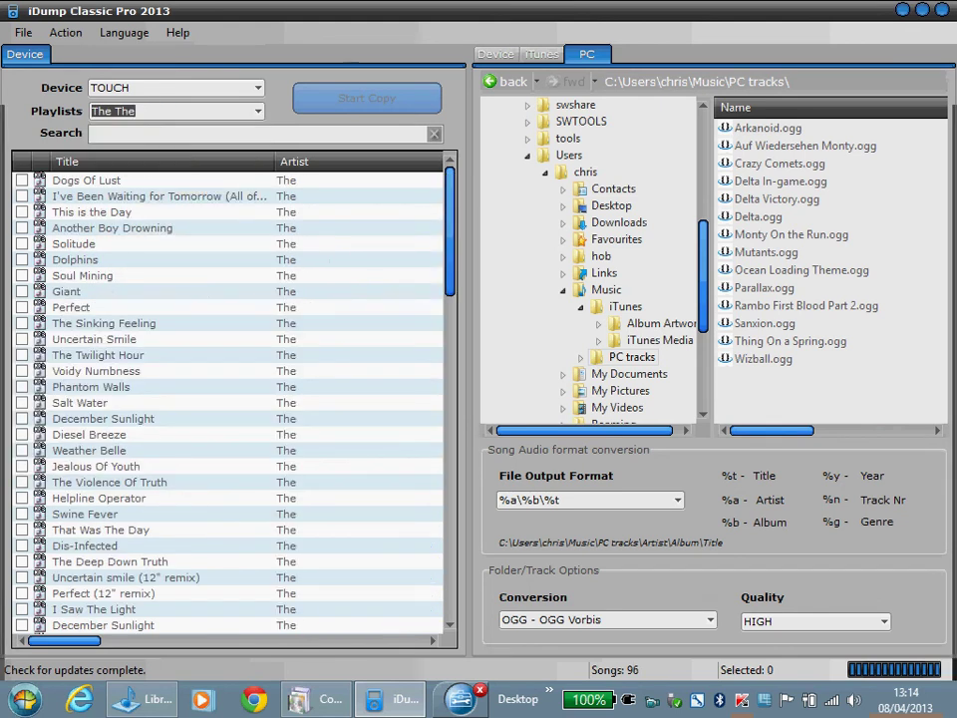
Sort the playlist by album and mark all tracks of the album Soul Mining for copying
drag(64, 641, 207, 641)
scroll(229, 399, left, 4)
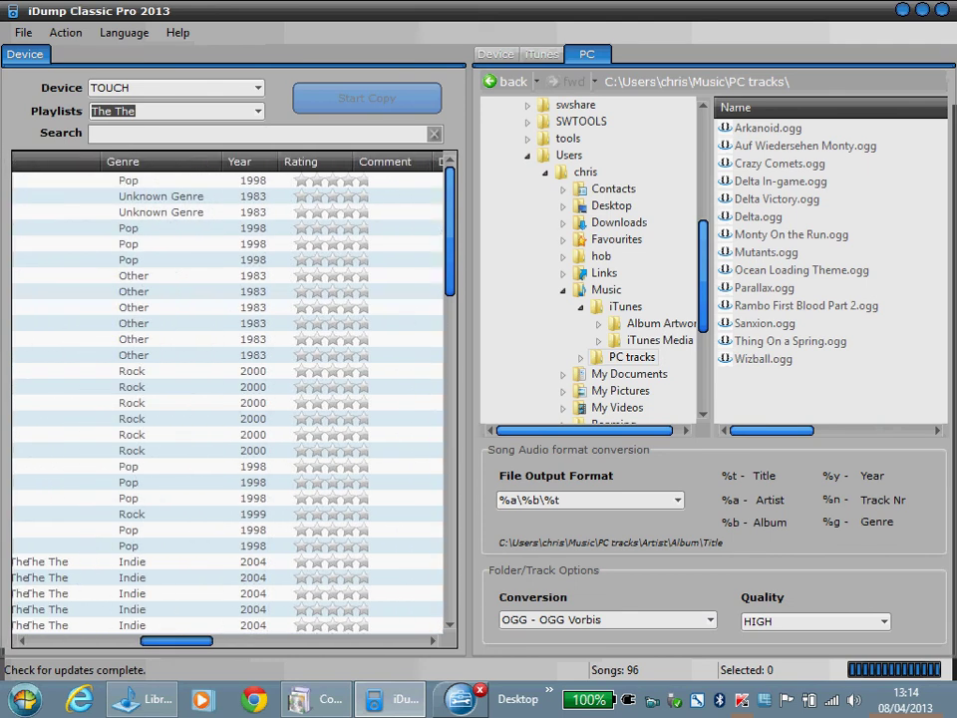
scroll(230, 399, left, 3)
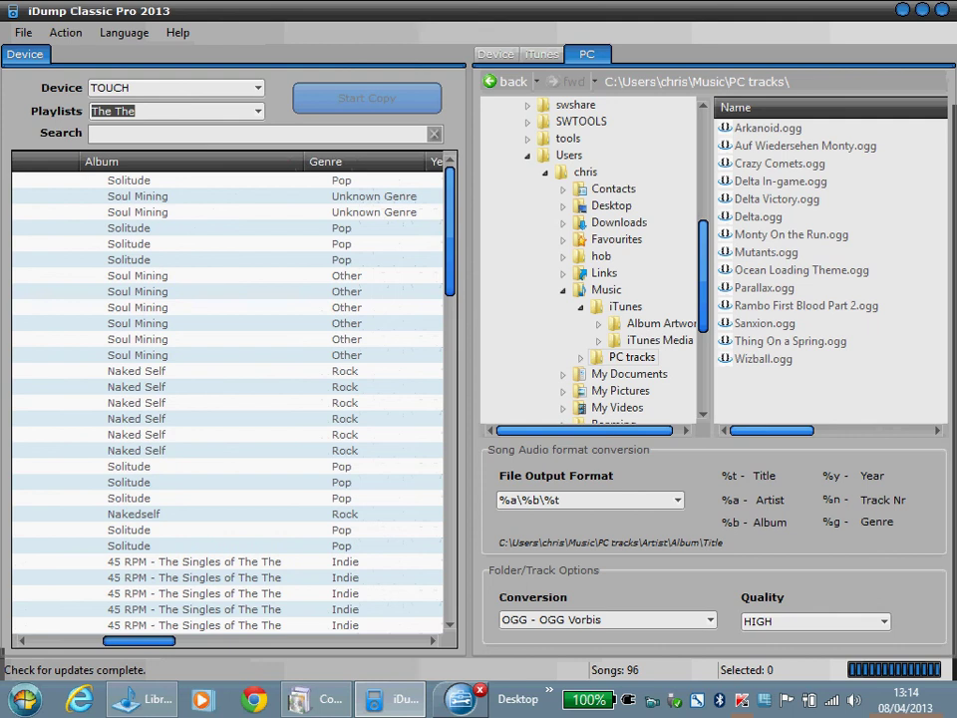
scroll(230, 399, left, 1)
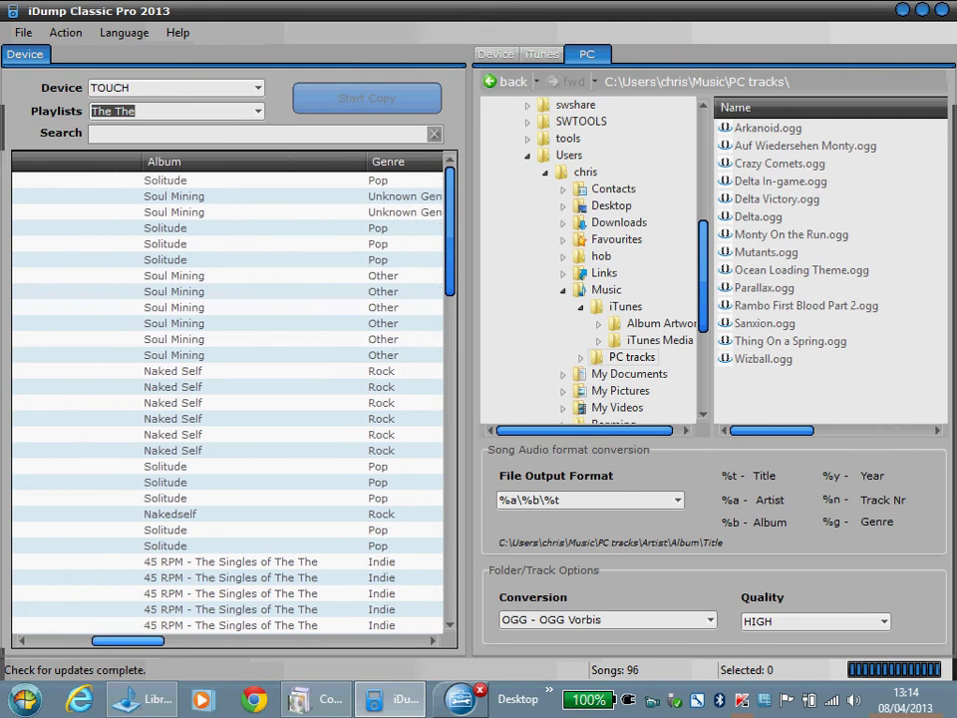
scroll(229, 398, down, 7)
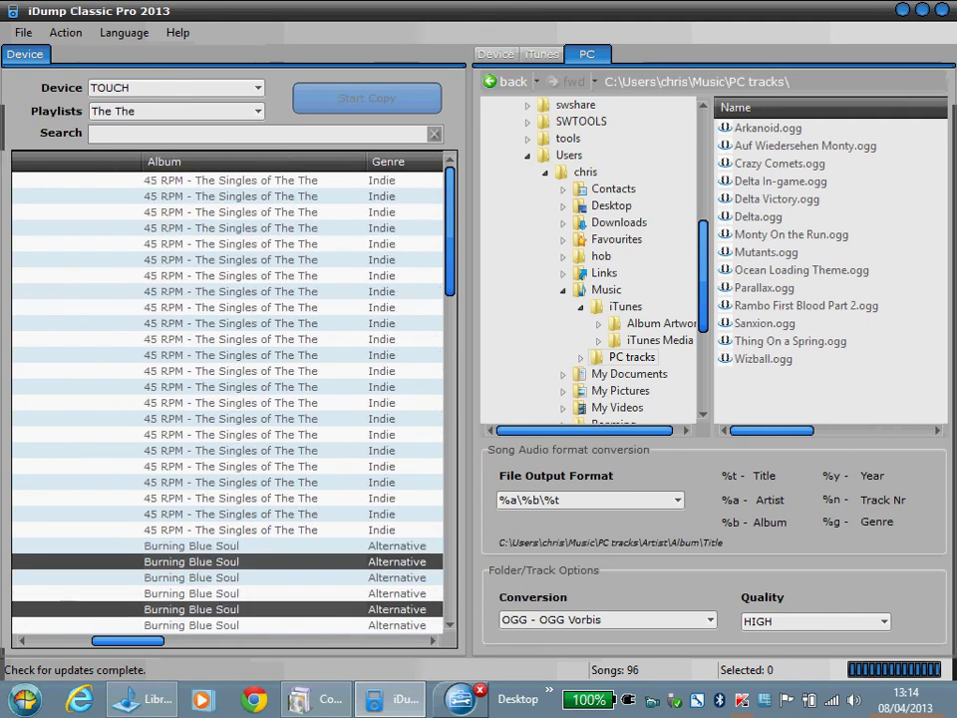
scroll(230, 399, down, 10)
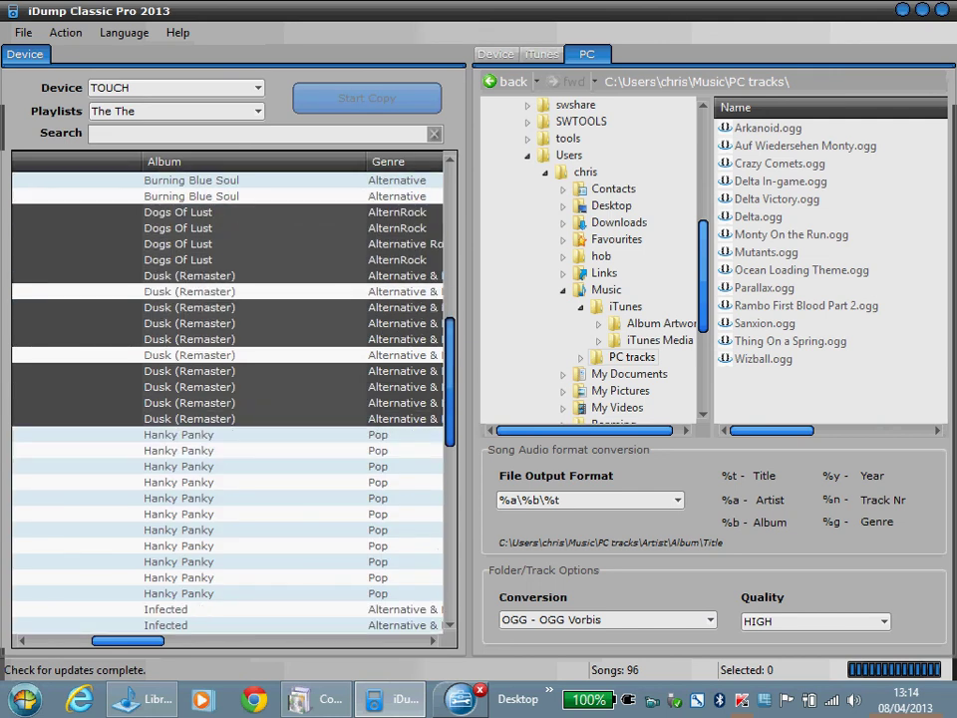
scroll(229, 398, down, 12)
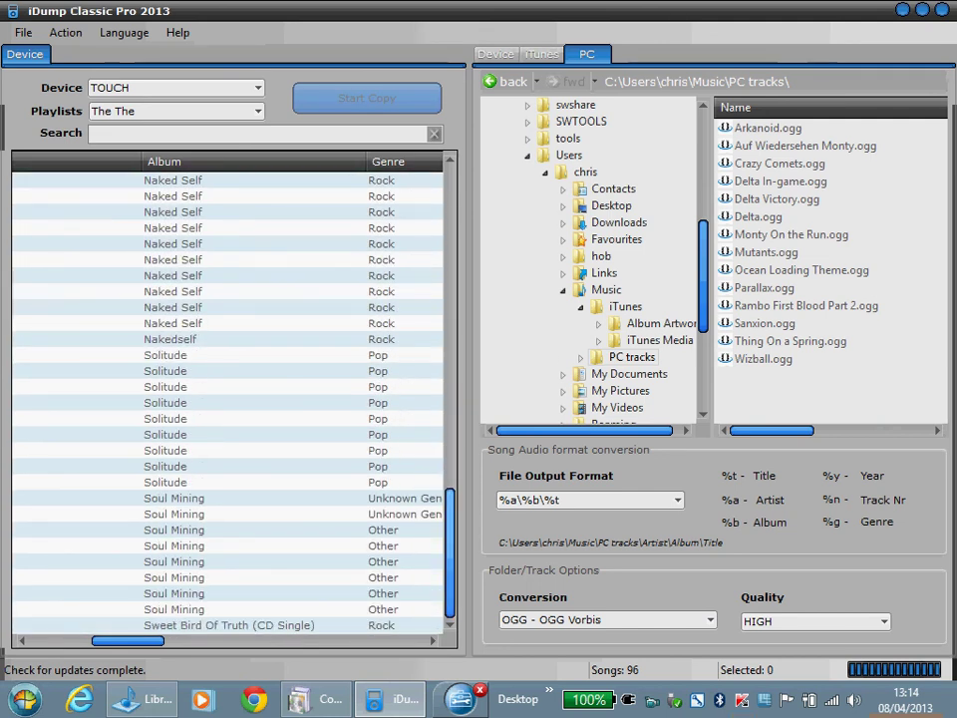
click(227, 499)
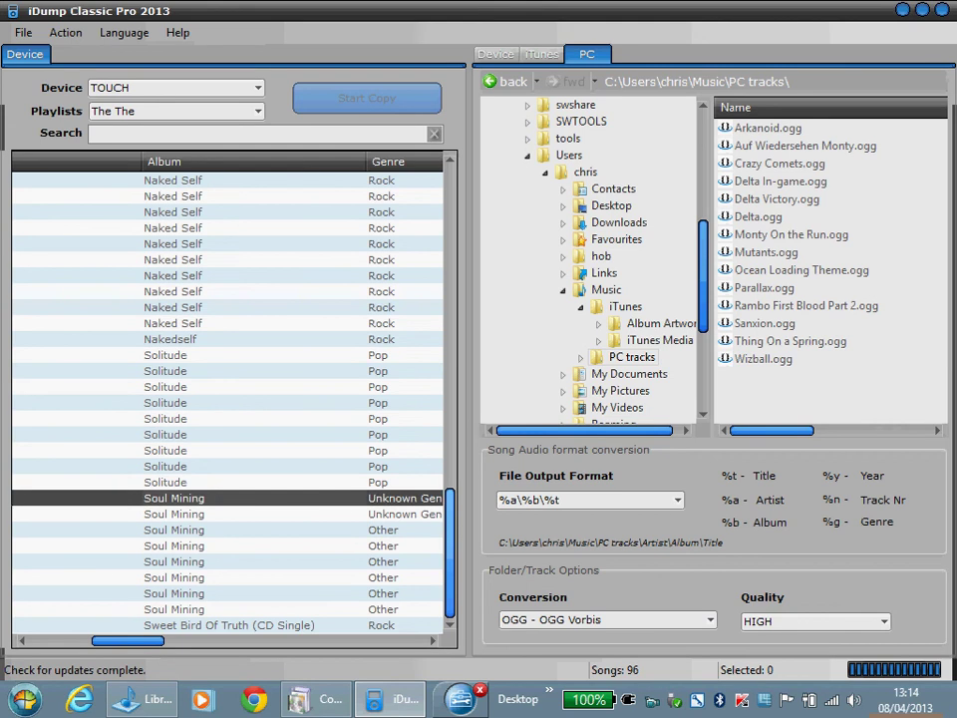
shift+click(175, 609)
right_click(149, 547)
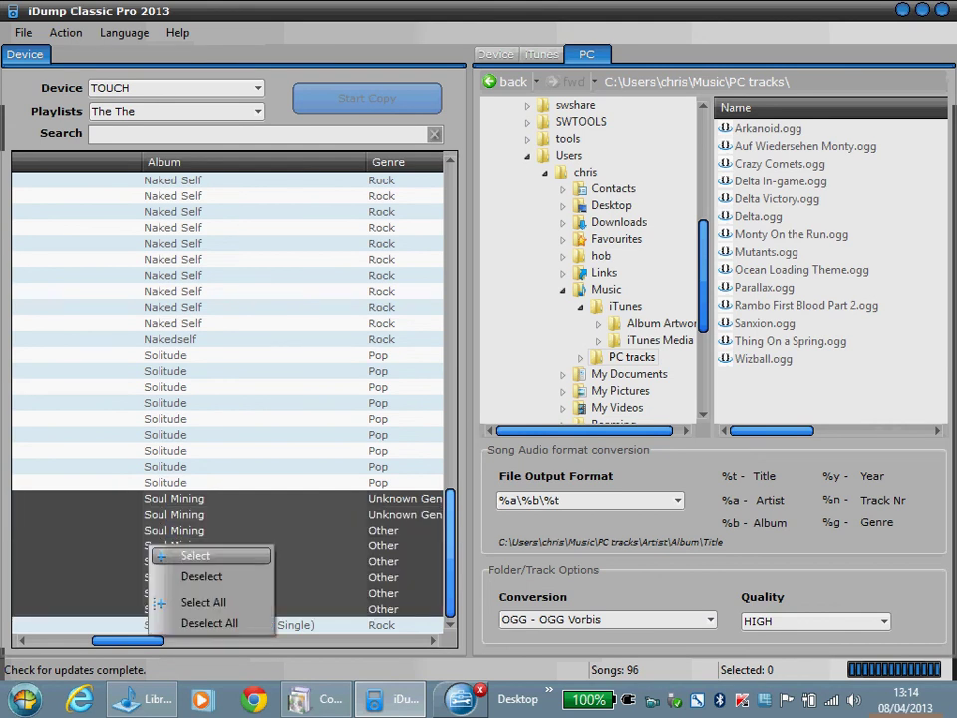
click(196, 556)
drag(128, 641, 62, 641)
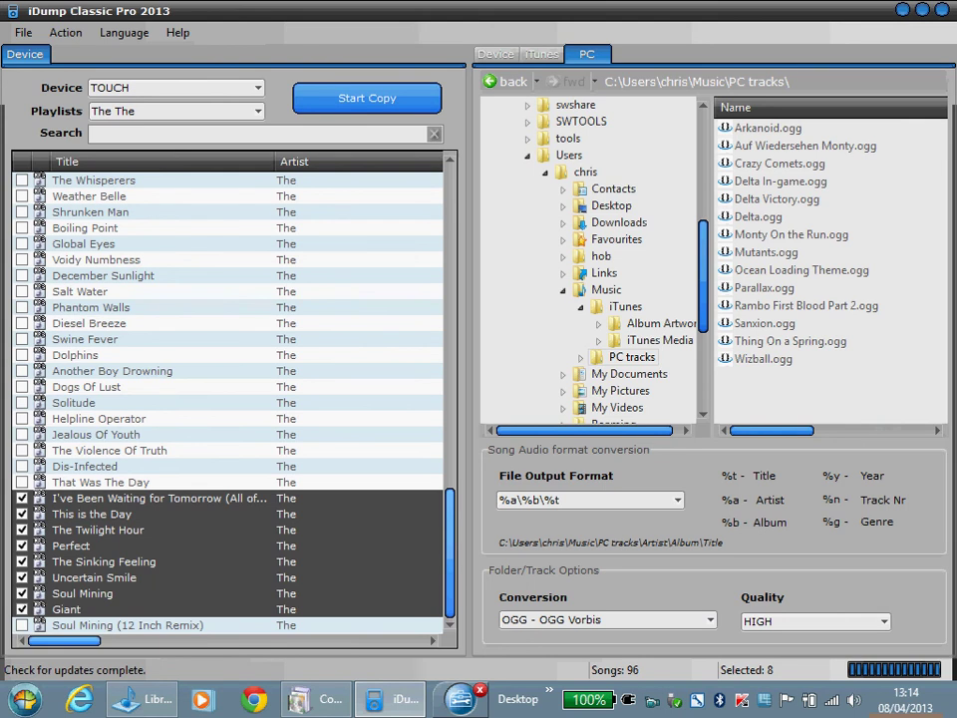
Set the conversion to [NONE] and copy the marked Soul Mining tracks to the PC tracks folder
click(711, 620)
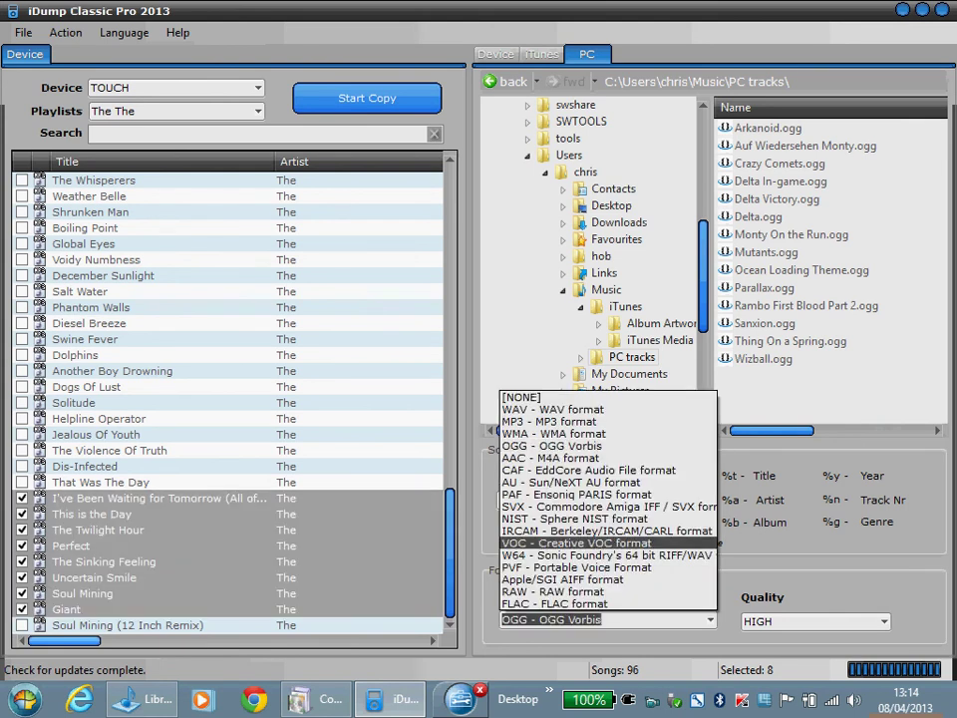
click(523, 398)
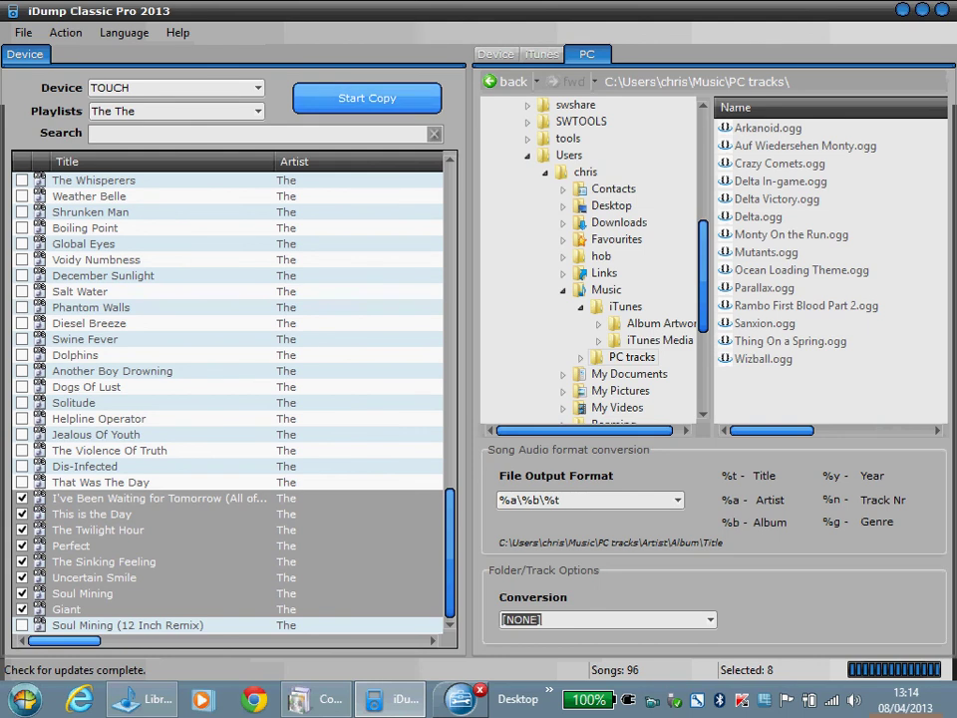
click(367, 97)
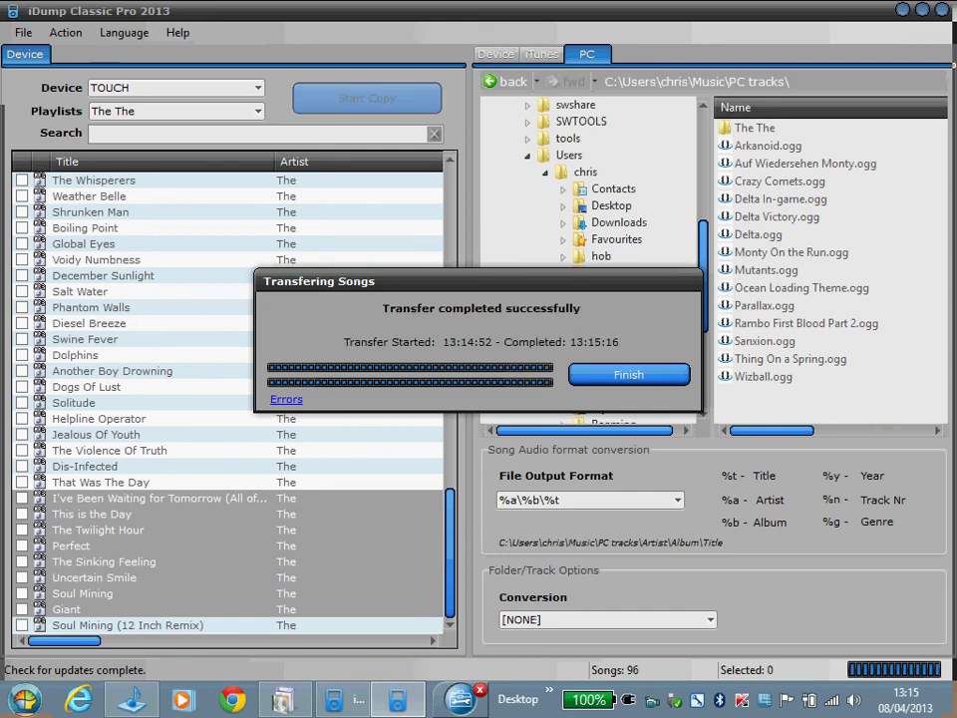
click(630, 375)
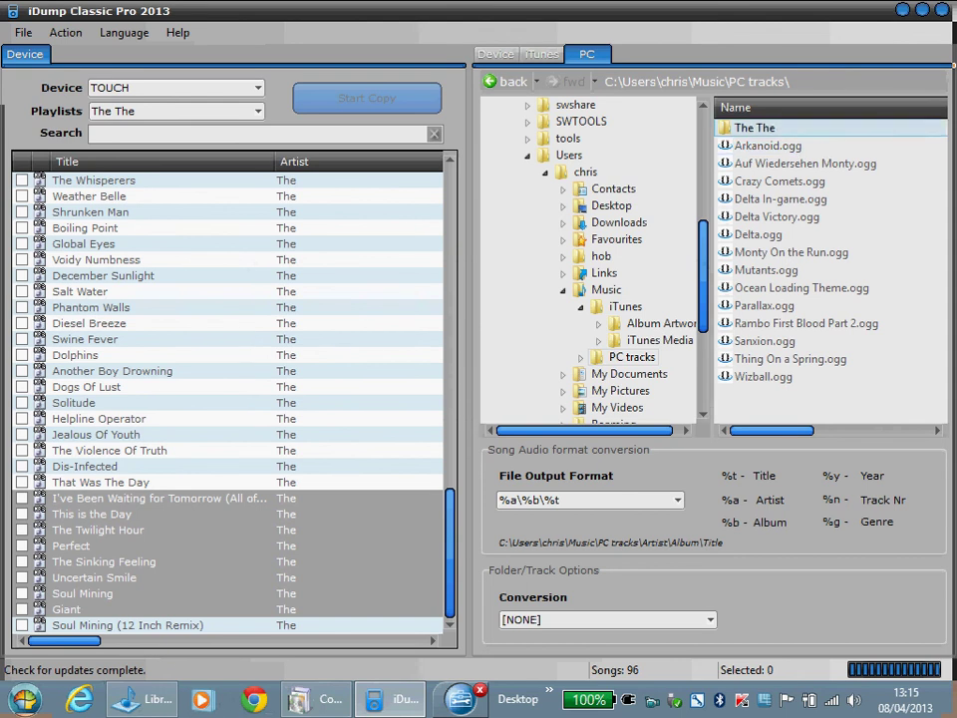
Examine the copied files in the Soul Mining folder inside The The, and return to the PC tracks folder
double_click(755, 129)
double_click(764, 127)
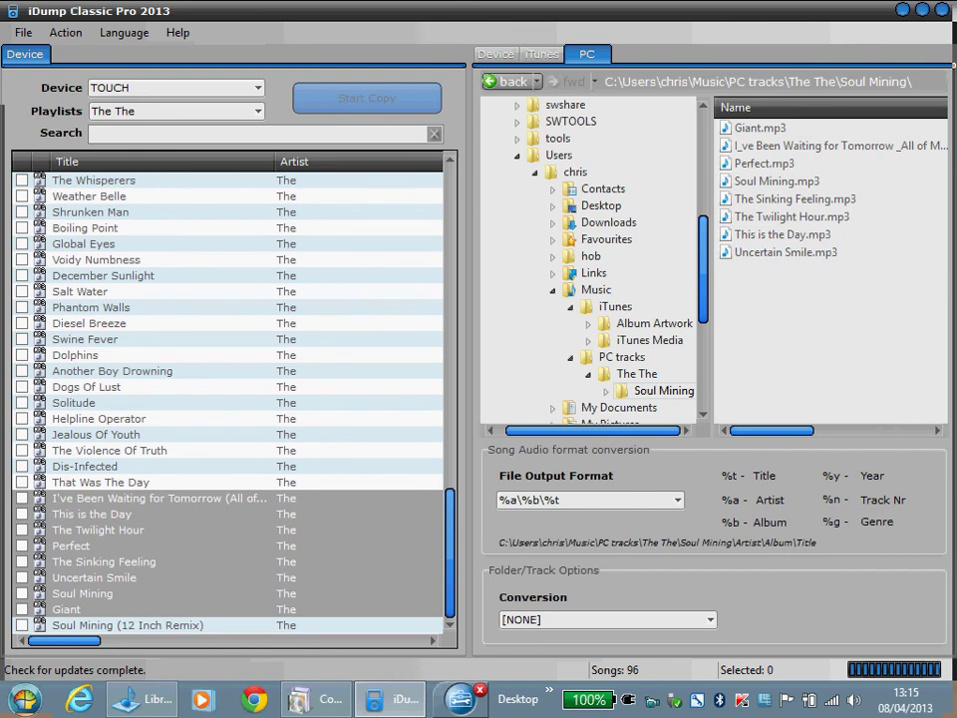
click(512, 82)
click(511, 82)
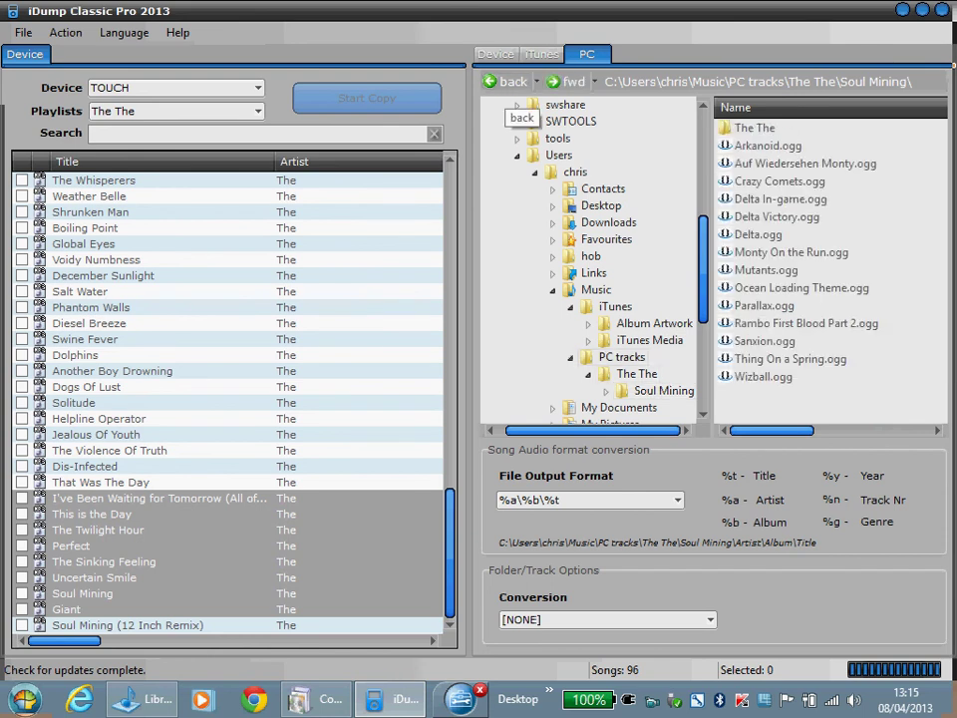